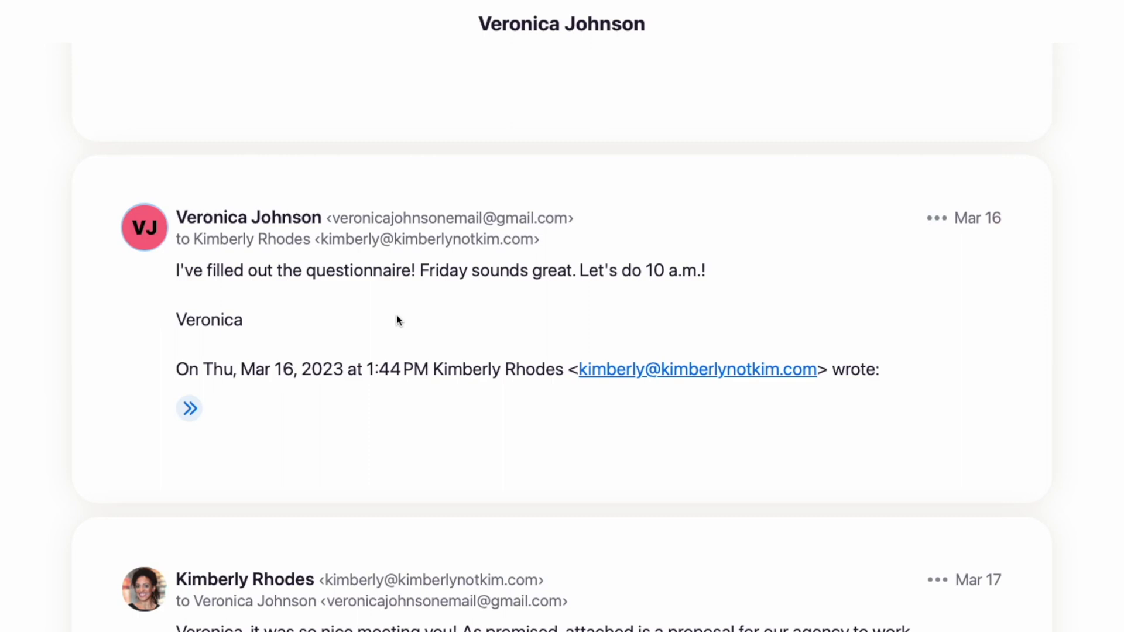
# - Start a note on the client's contact with who introduced her, her 'Skinny vanilla latte' Starbucks order, and her website
pyautogui.scroll(-8, 398, 320)
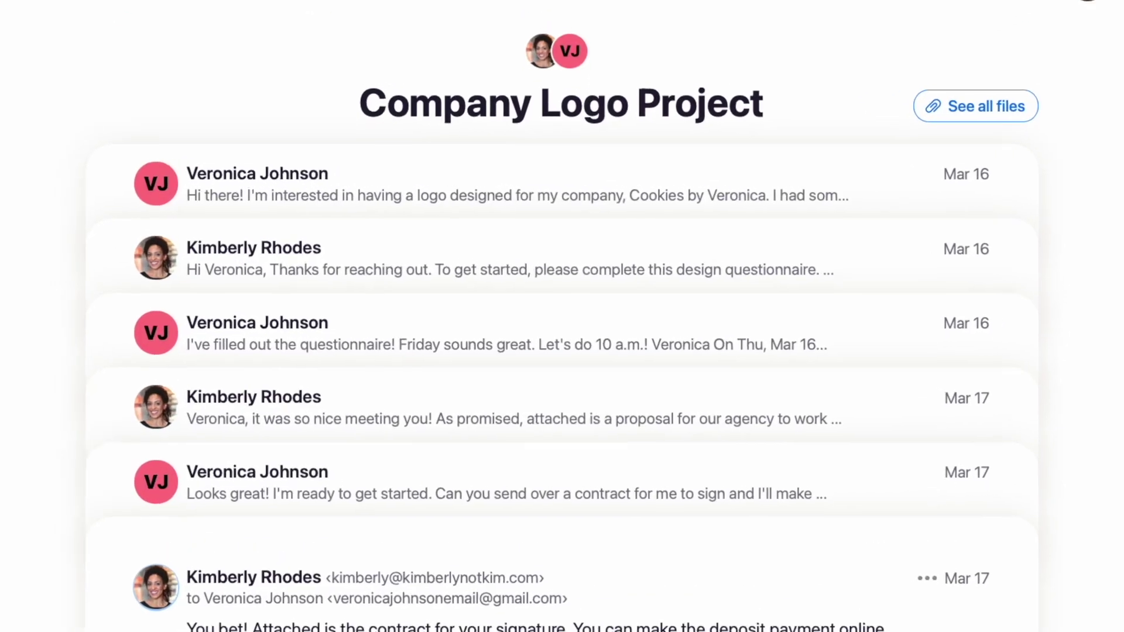
pyautogui.click(135, 182)
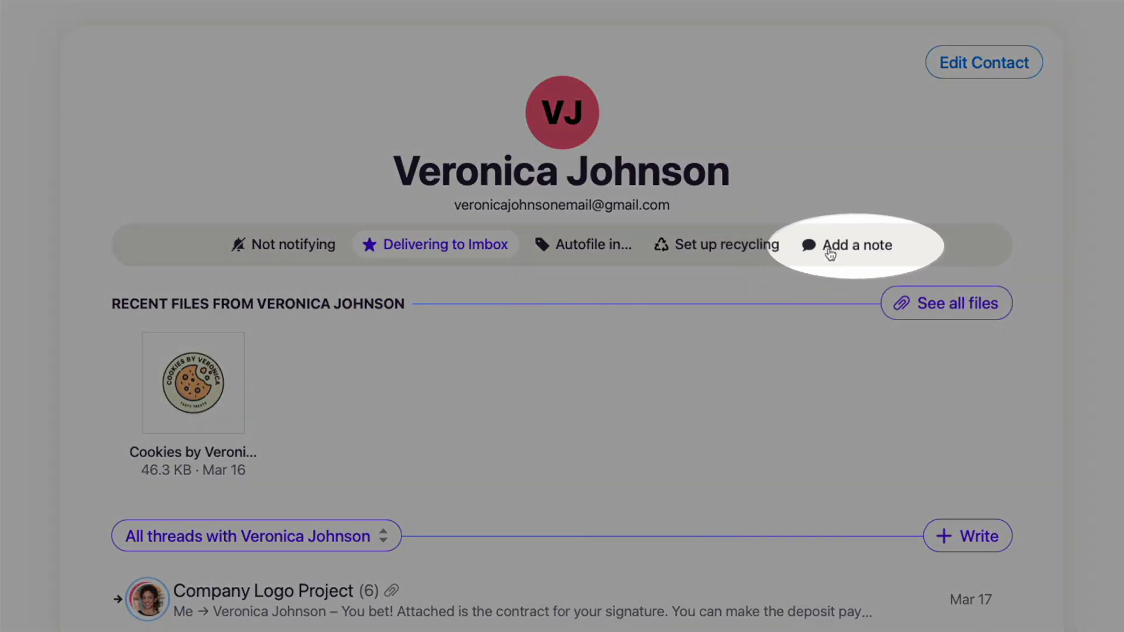
pyautogui.click(830, 251)
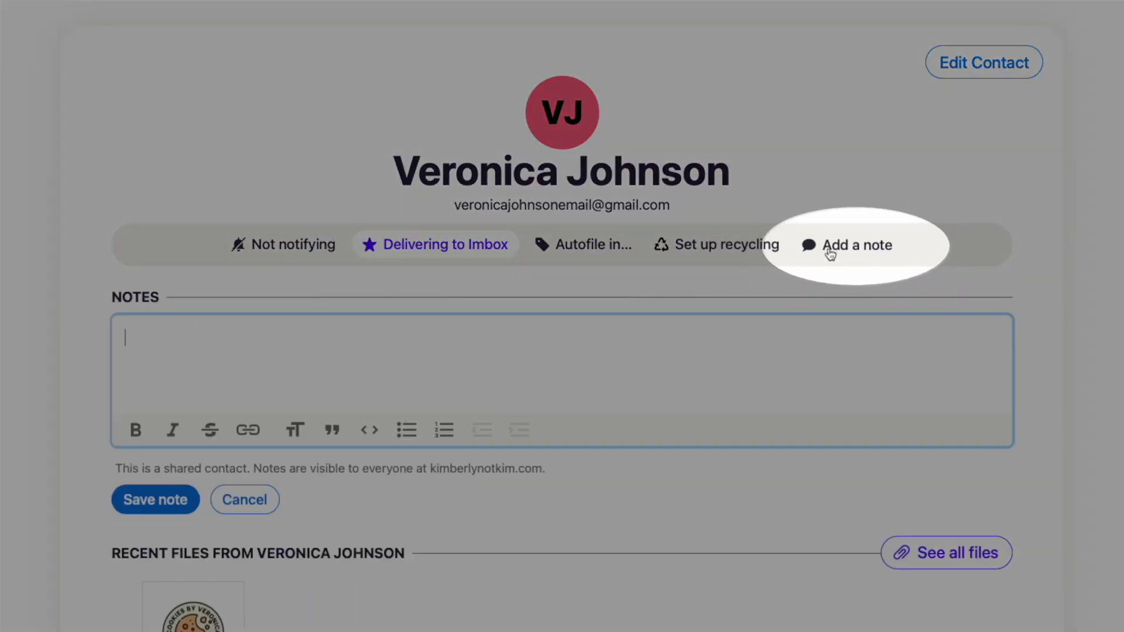
pyautogui.press('Return')
pyautogui.write('Starbucks order: Skinny vanilla latte')
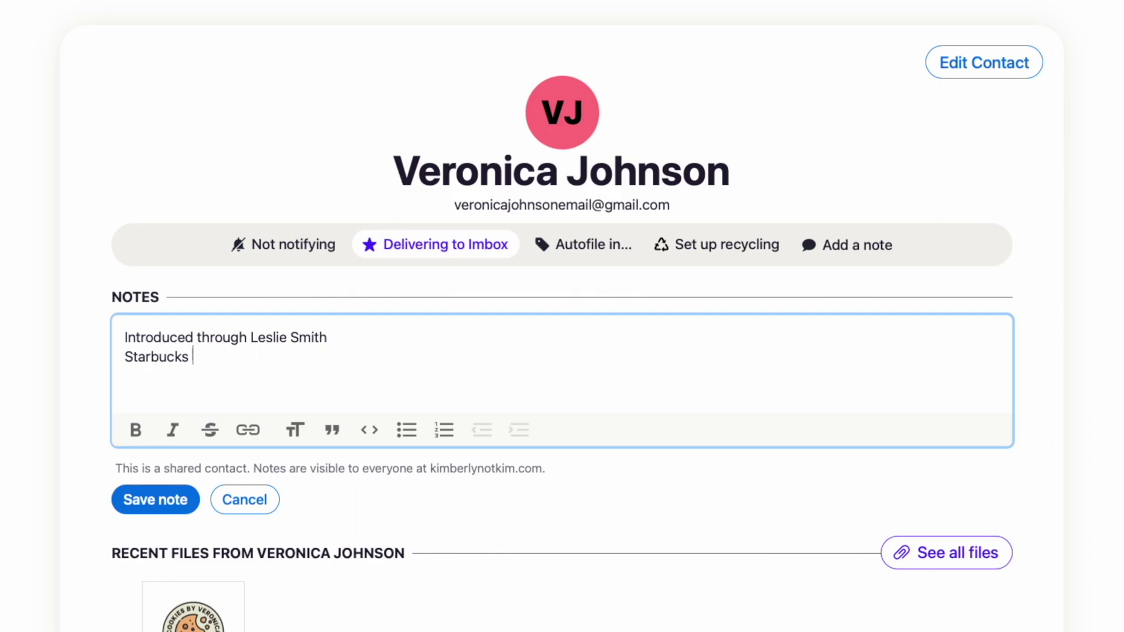
pyautogui.press('Return')
pyautogui.write('Website: cookiesbyveronica.com')
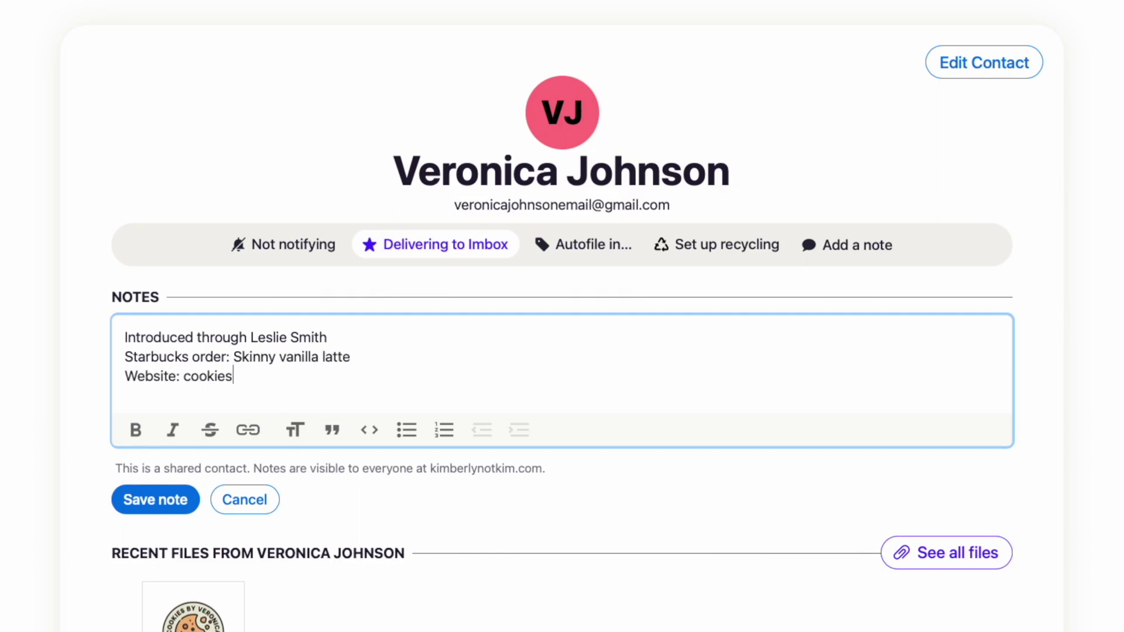
# - Turn the website address into a link, add a favourite-fonts line, and save the note
pyautogui.click(248, 431)
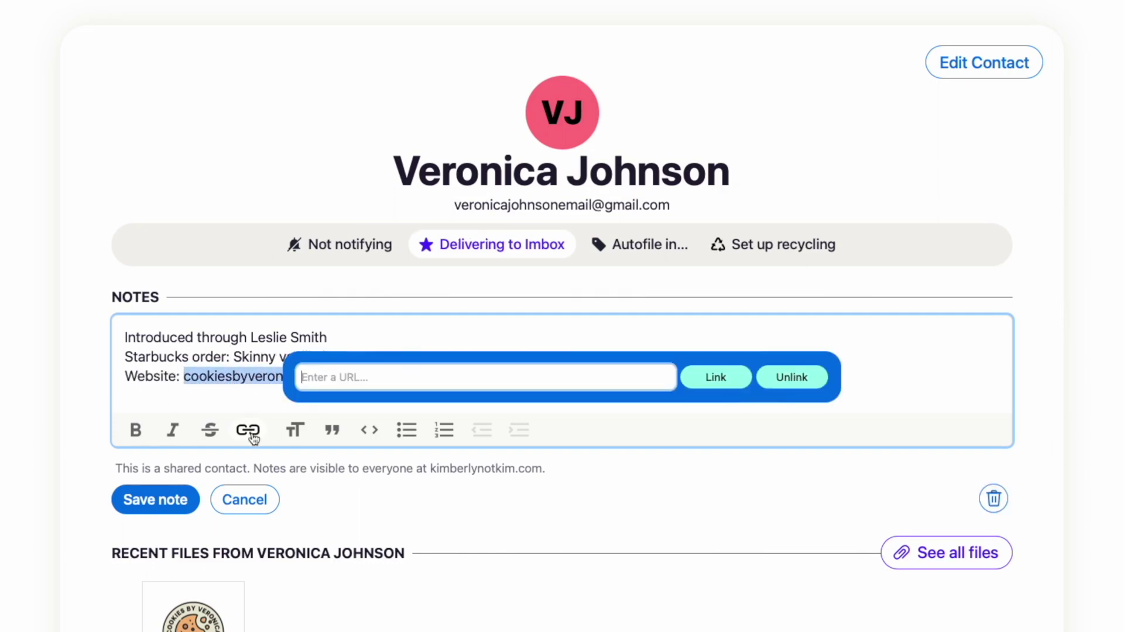
pyautogui.write('http://cookiesbyveronica.com/')
pyautogui.click(726, 375)
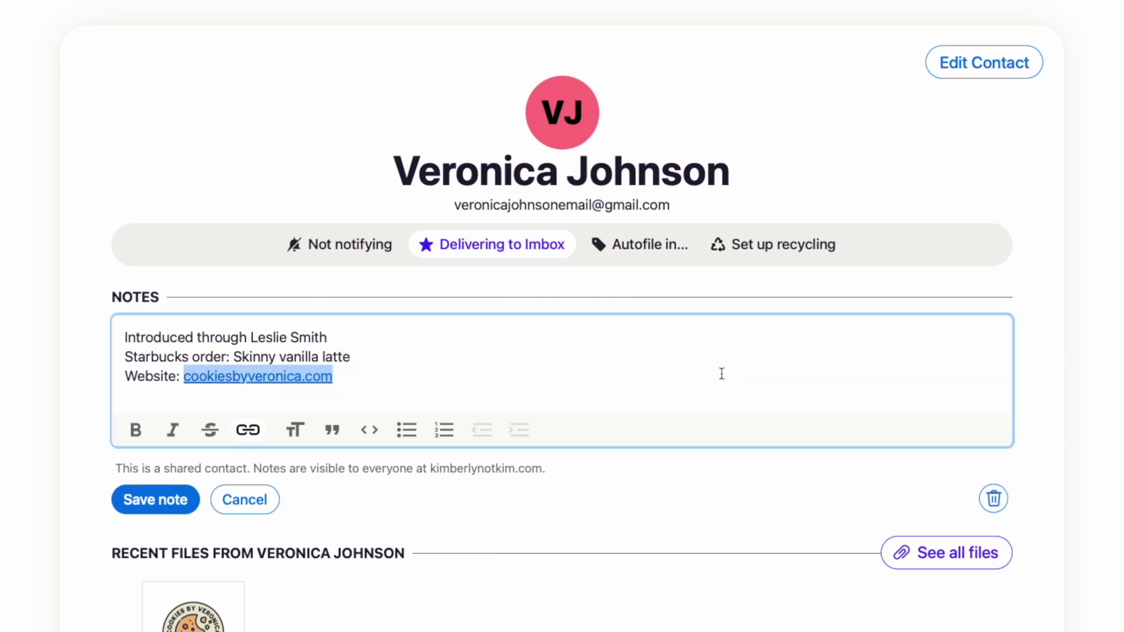
pyautogui.click(481, 377)
pyautogui.press('Return')
pyautogui.write('F')
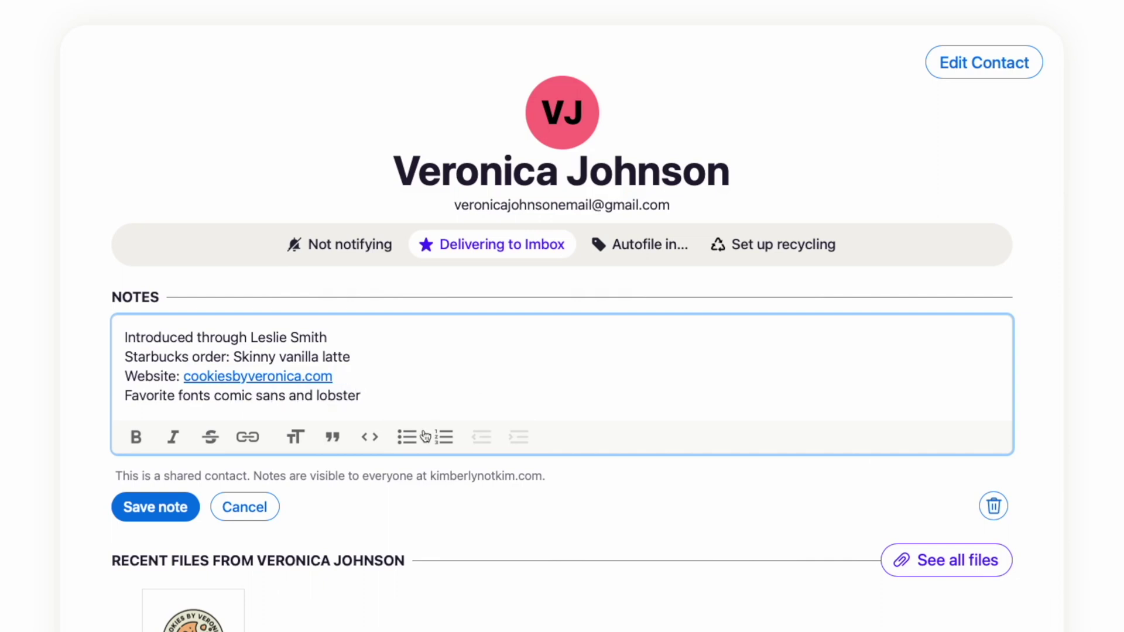
pyautogui.click(157, 512)
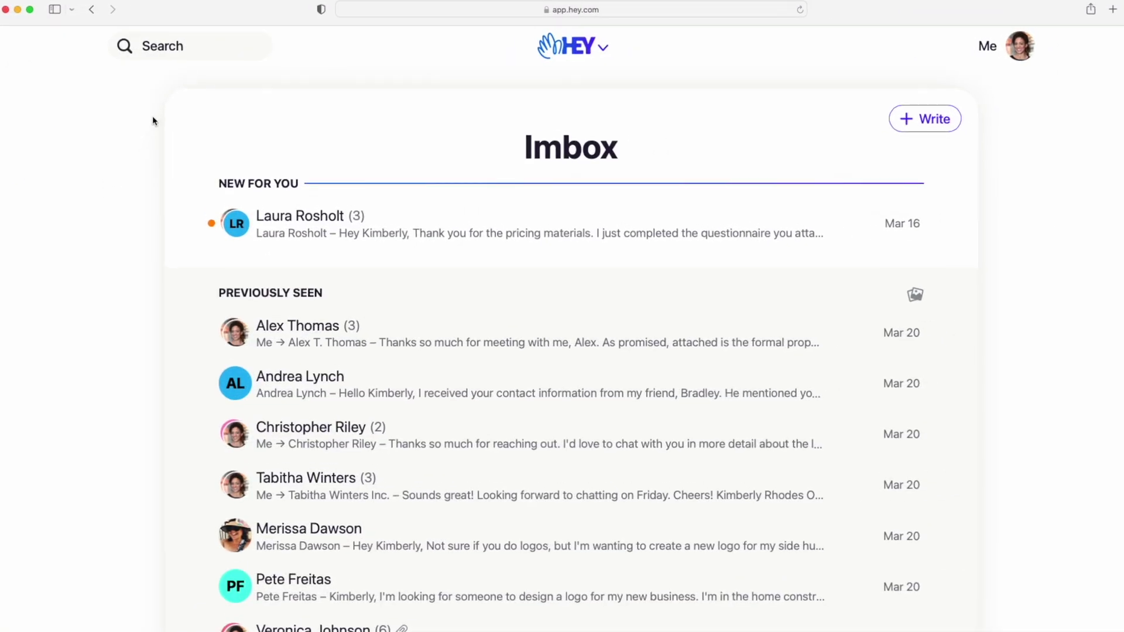
pyautogui.click(154, 58)
pyautogui.write('Septem')
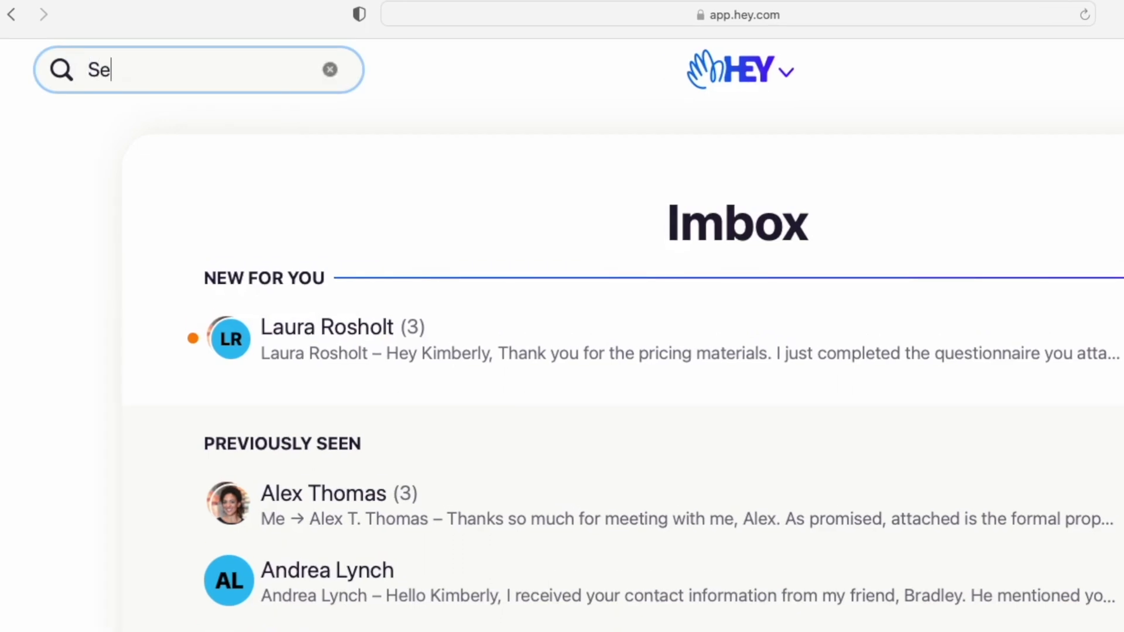
pyautogui.write('ber')
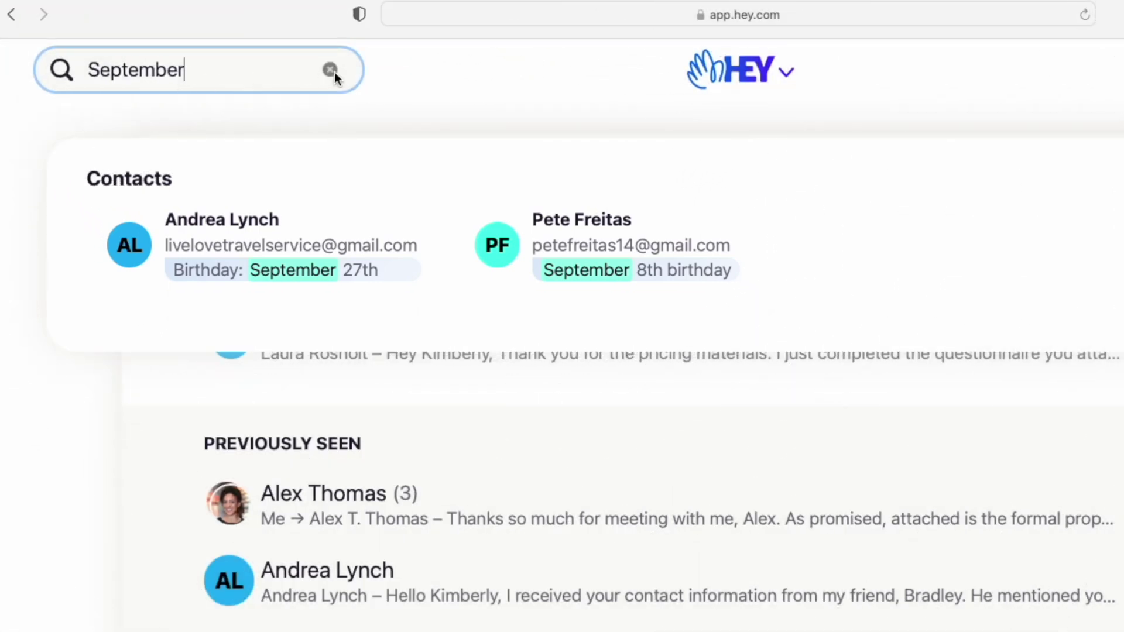
pyautogui.click(329, 69)
pyautogui.write('Benny')
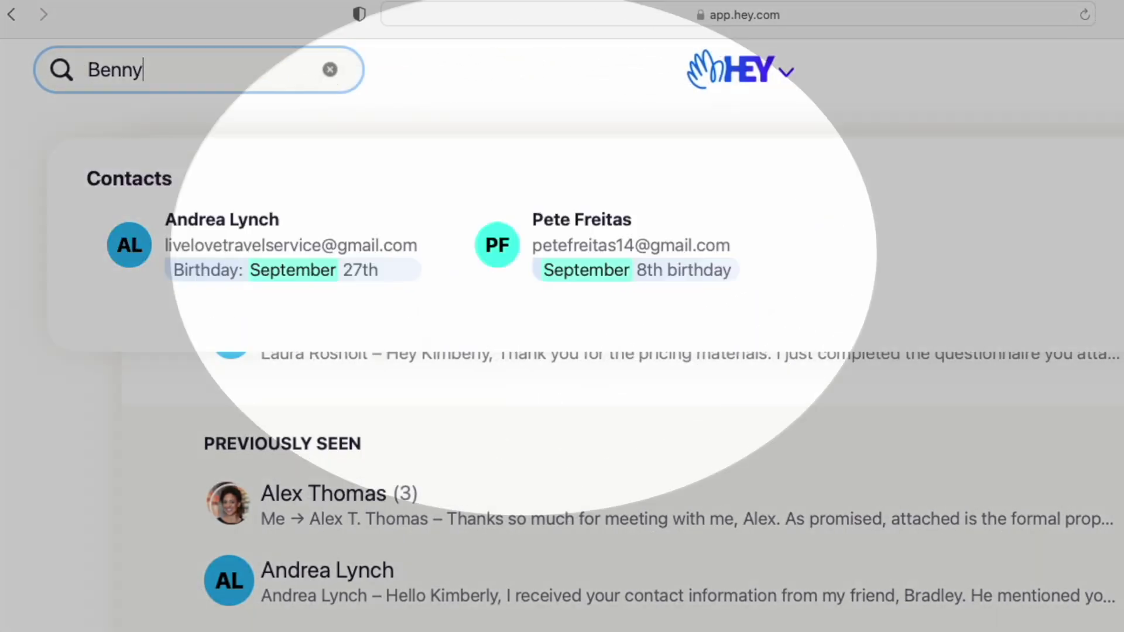
pyautogui.press('Return')
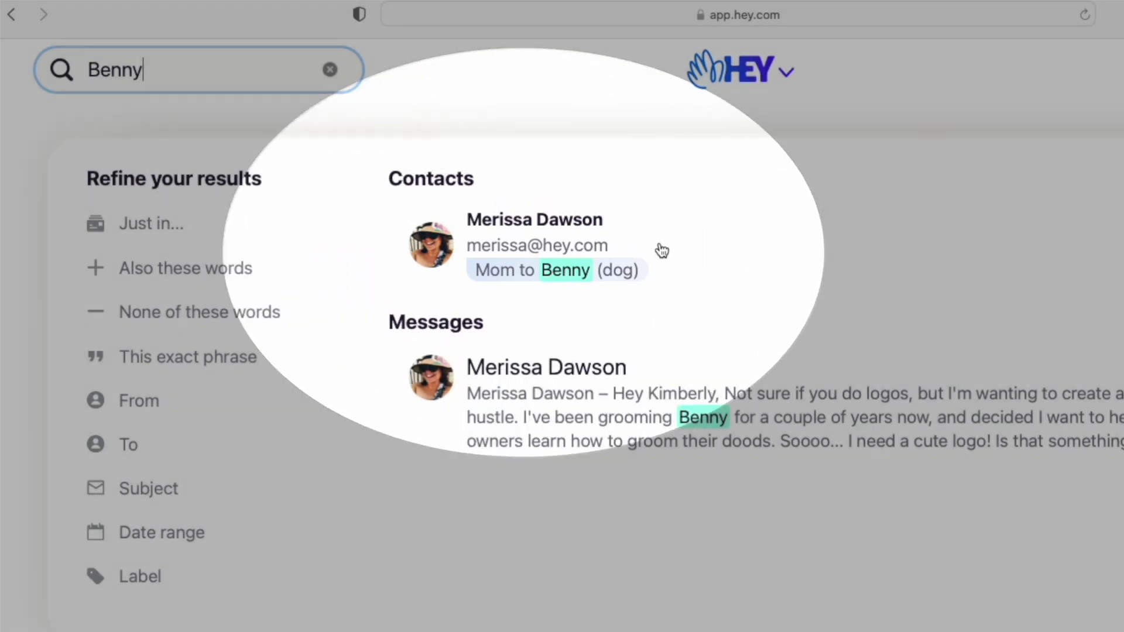
pyautogui.click(658, 247)
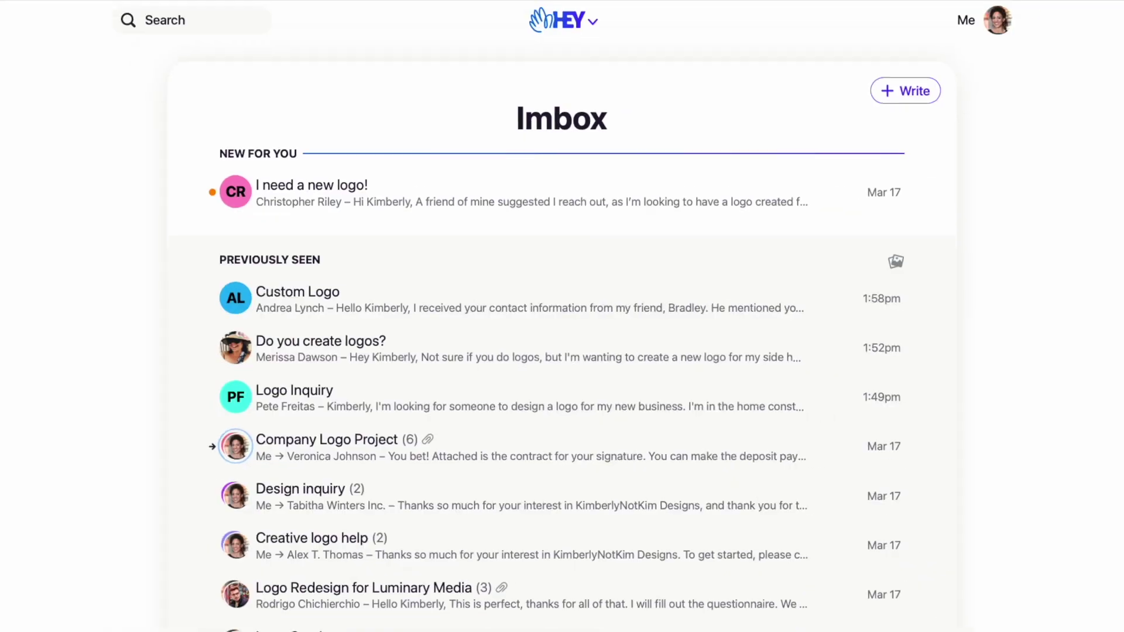
# - Open the Company Logo Project thread
pyautogui.click(762, 437)
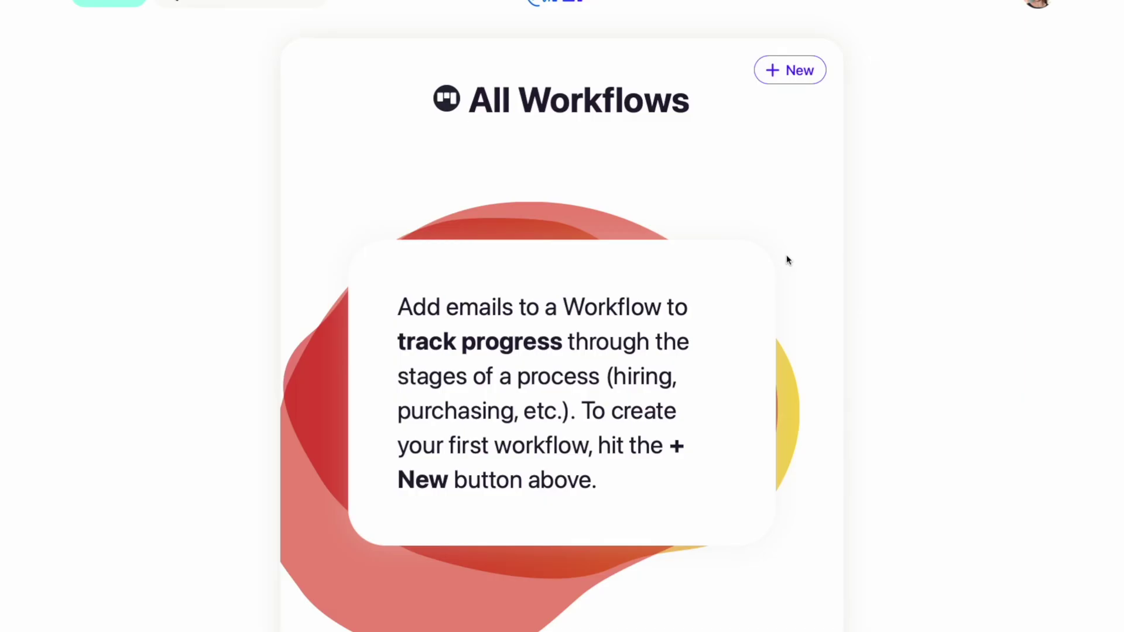
# - Create the Logo Design workflow with stages Inquiry and Design Questionnaire & Pricing Sent
pyautogui.click(790, 70)
pyautogui.write('Logo Design')
pyautogui.press('Return')
pyautogui.click(480, 182)
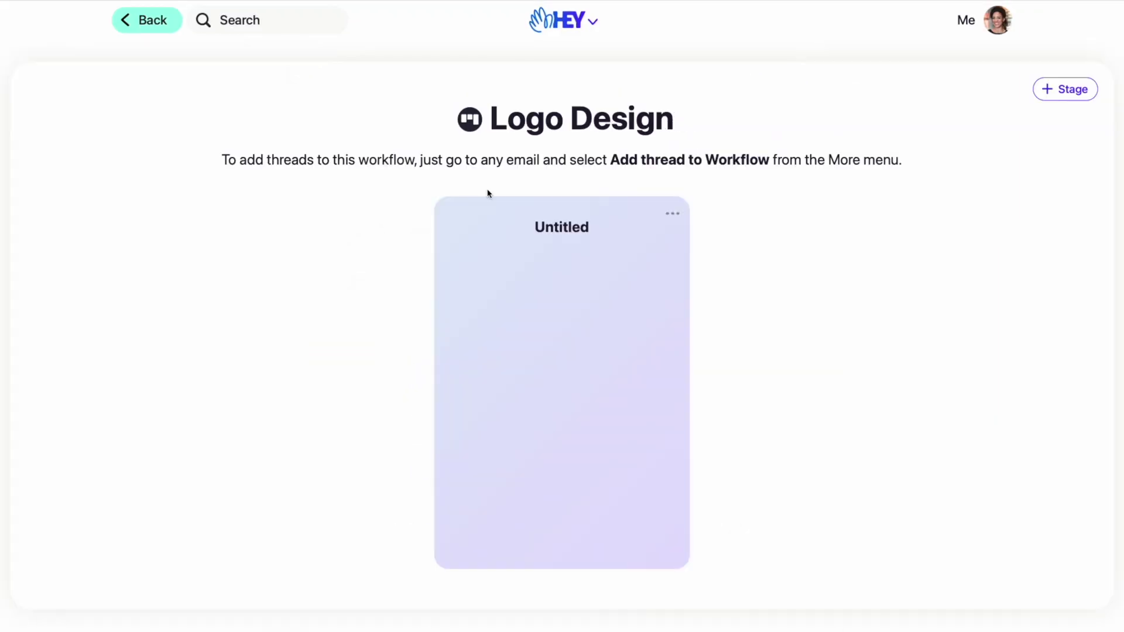
pyautogui.click(670, 215)
pyautogui.write('Inquiry')
pyautogui.click(671, 214)
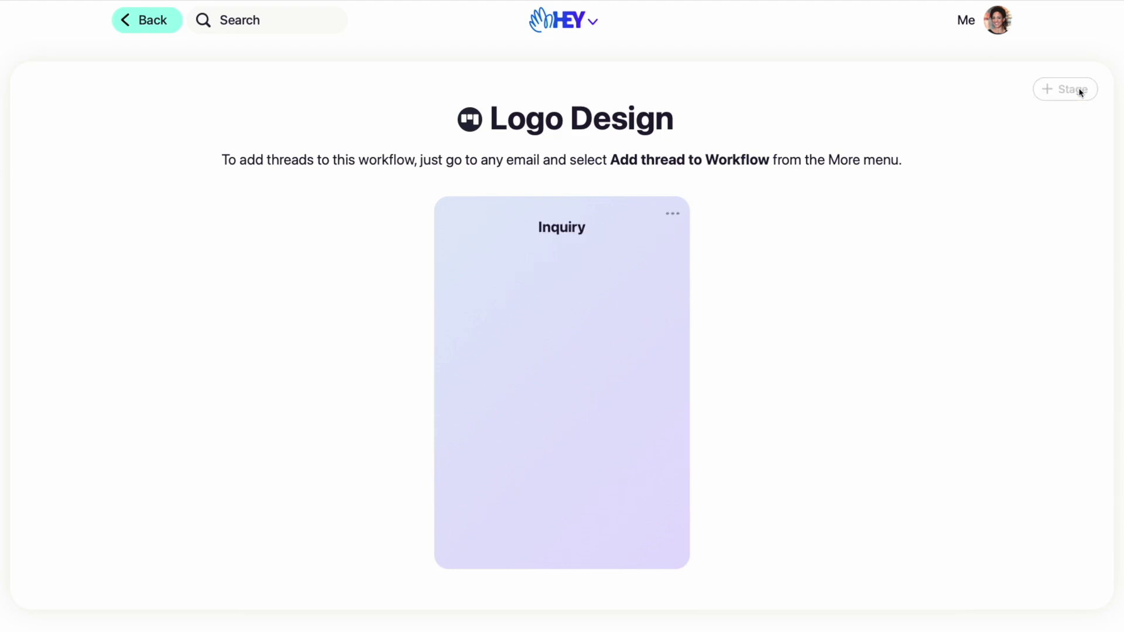
pyautogui.click(1077, 90)
pyautogui.write('Design Questionnaire & Pricing Sent')
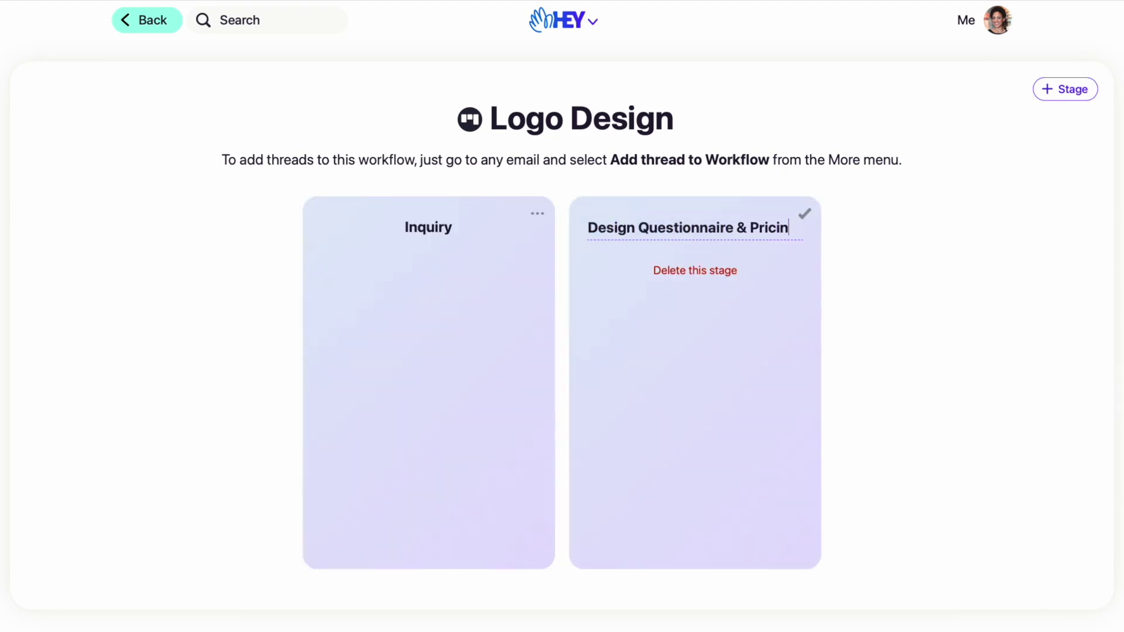
pyautogui.press('Return')
# - Add the Call Scheduled, Proposal Sent and Follow-up stages to the board
pyautogui.click(1088, 89)
pyautogui.write('Call Sched')
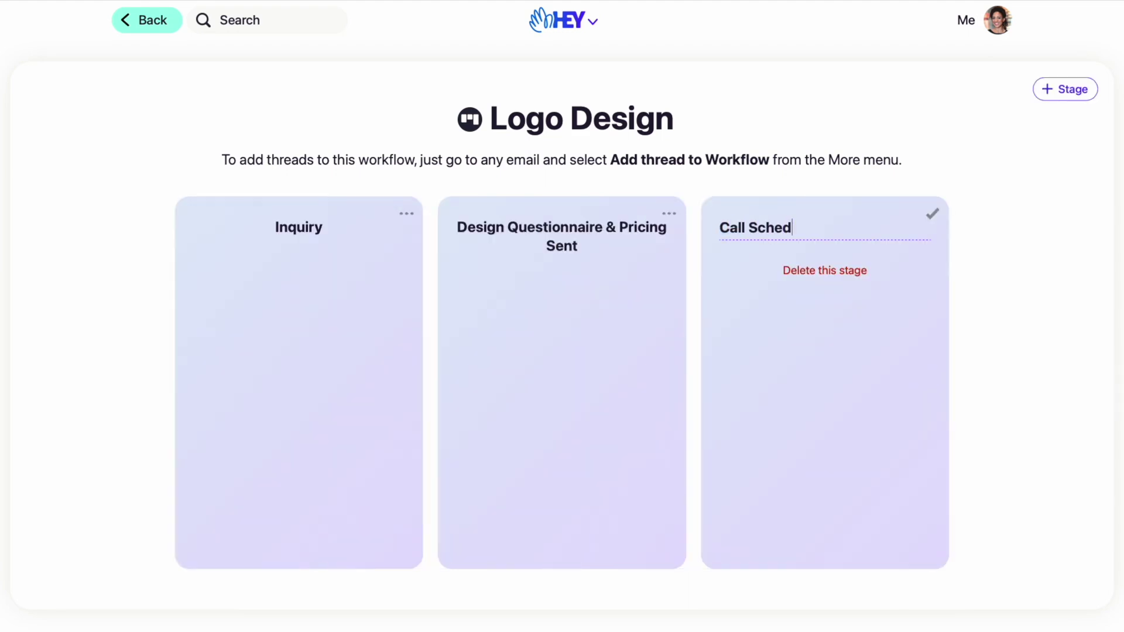
pyautogui.write('uled')
pyautogui.click(1082, 91)
pyautogui.write('Proposal Sent')
pyautogui.press('Return')
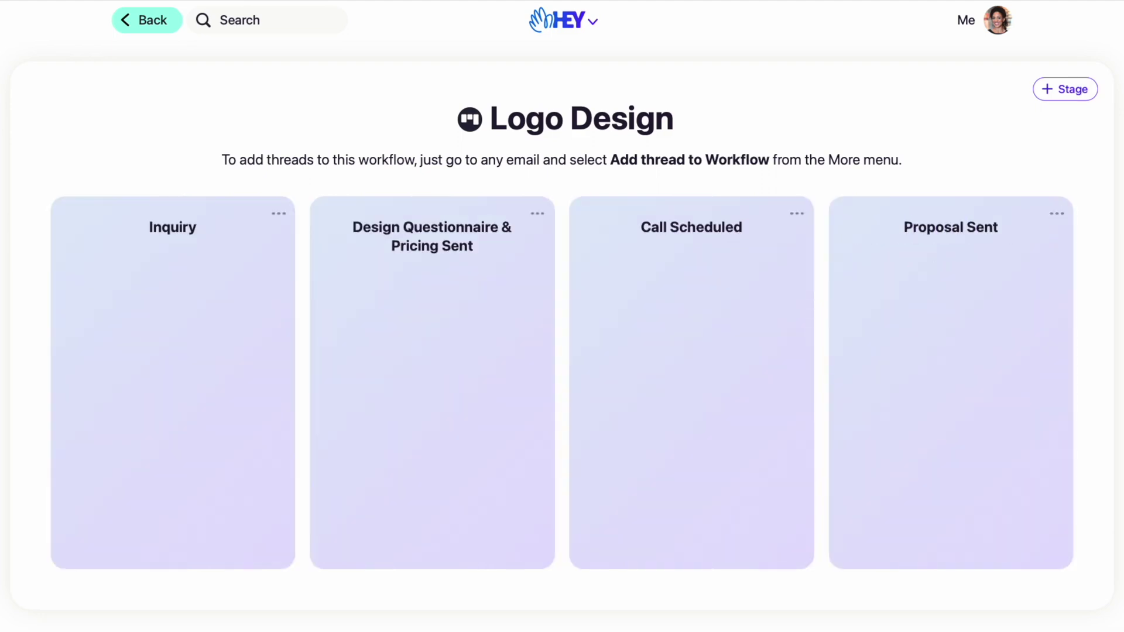
pyautogui.click(1068, 94)
pyautogui.write('Follow-up')
pyautogui.press('Return')
# - Add the Contract Sent, Contract Signed and Deposit Received stages
pyautogui.click(1069, 91)
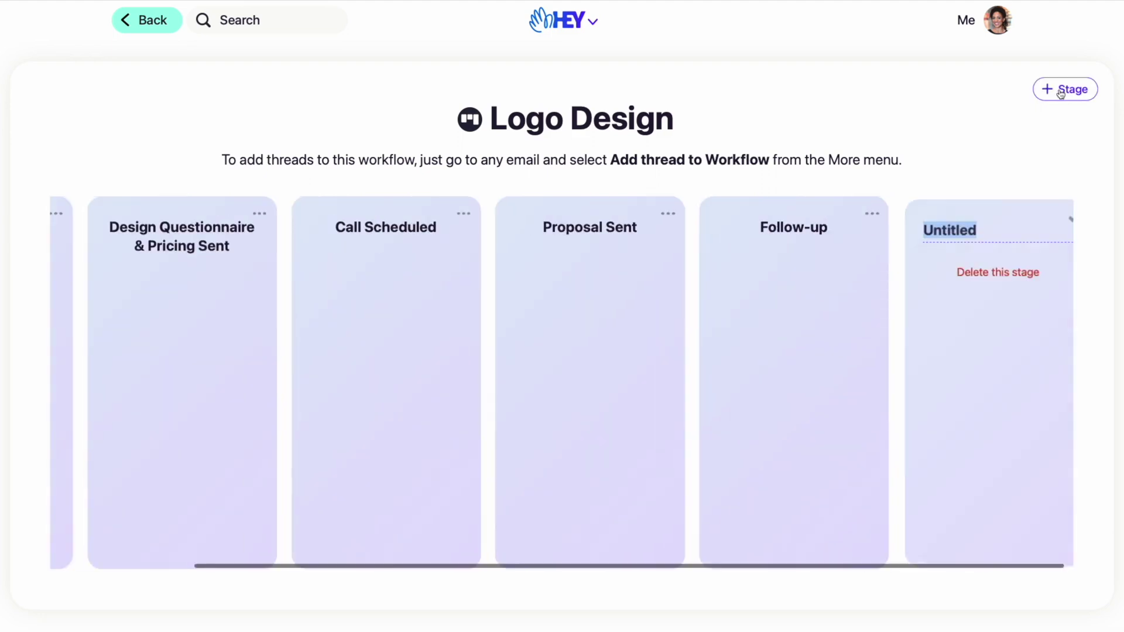
pyautogui.write('Contract Sent')
pyautogui.press('Return')
pyautogui.write('Contract Signed')
pyautogui.press('Return')
pyautogui.click(1065, 89)
pyautogui.write('Deposit Received')
pyautogui.press('Return')
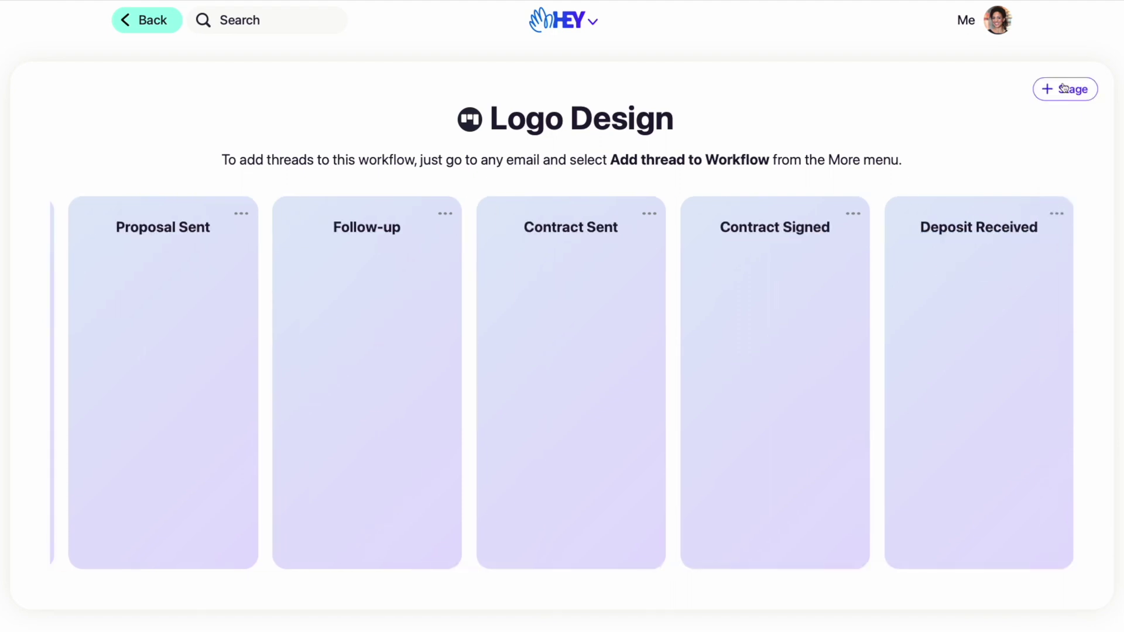
pyautogui.hscroll(-5, 704, 298)
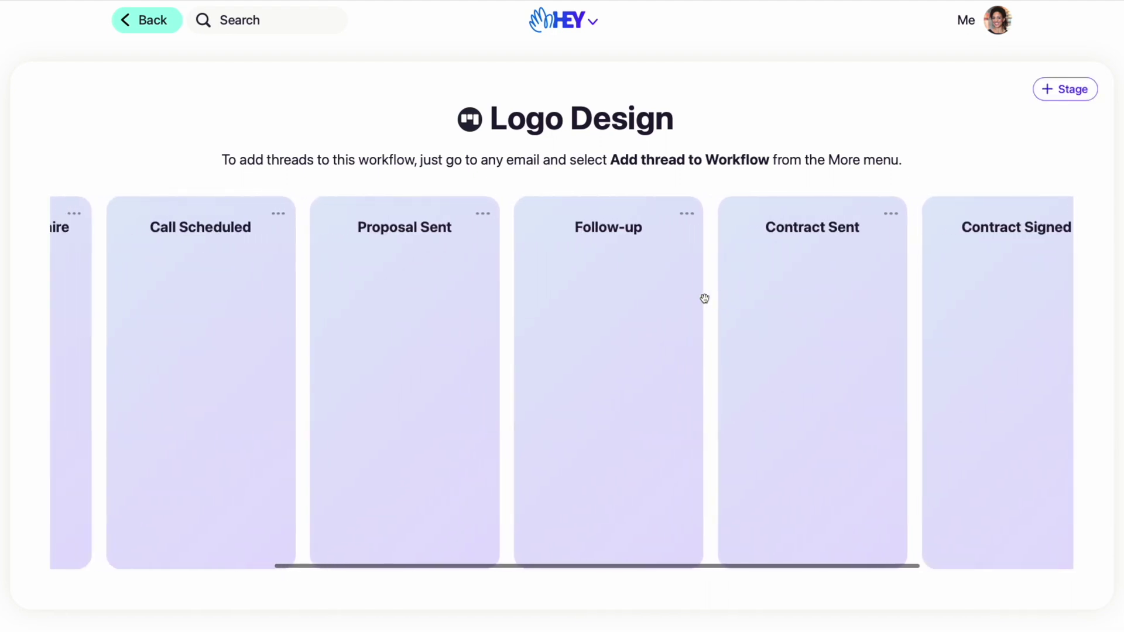
pyautogui.hscroll(-2, 705, 298)
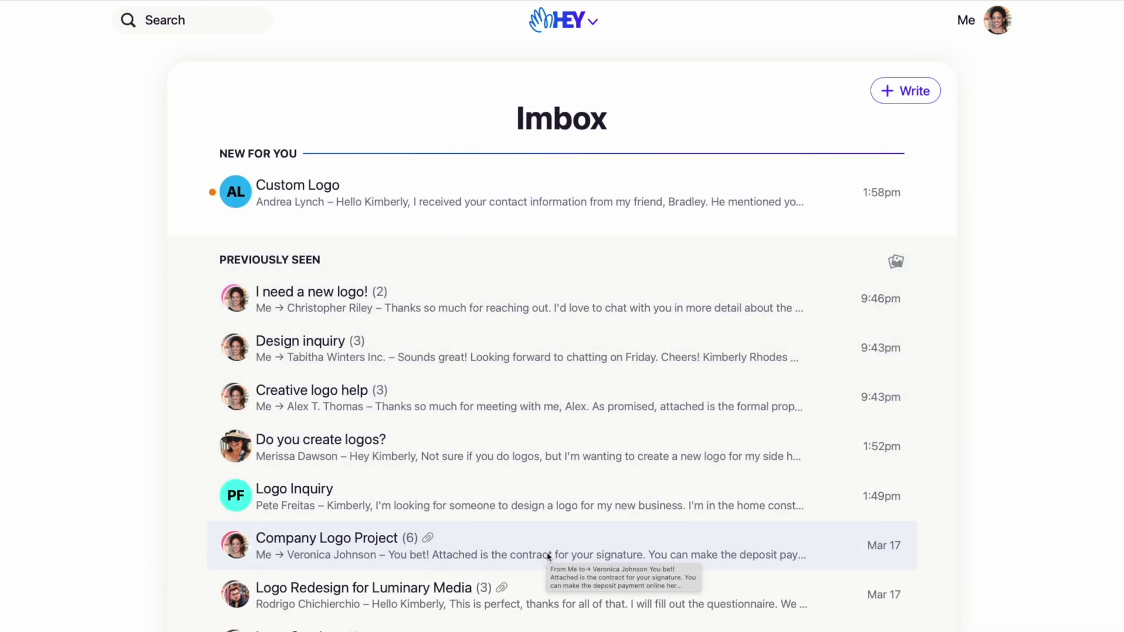
# - Add the Custom Logo thread to the Logo Design workflow
pyautogui.click(369, 212)
pyautogui.click(769, 603)
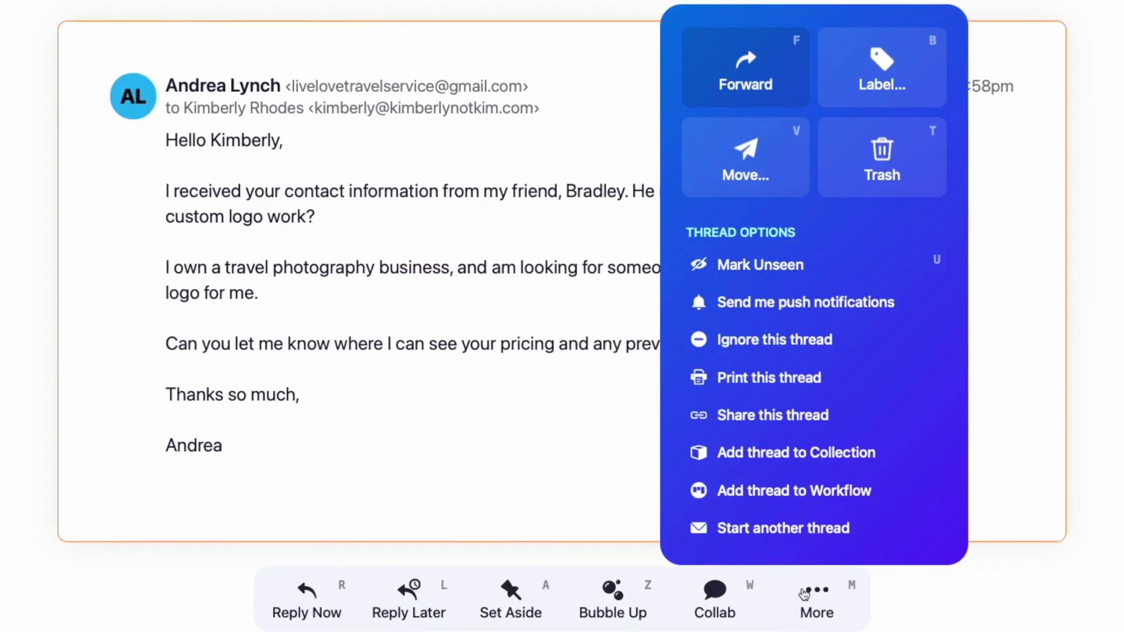
pyautogui.click(774, 492)
pyautogui.click(718, 546)
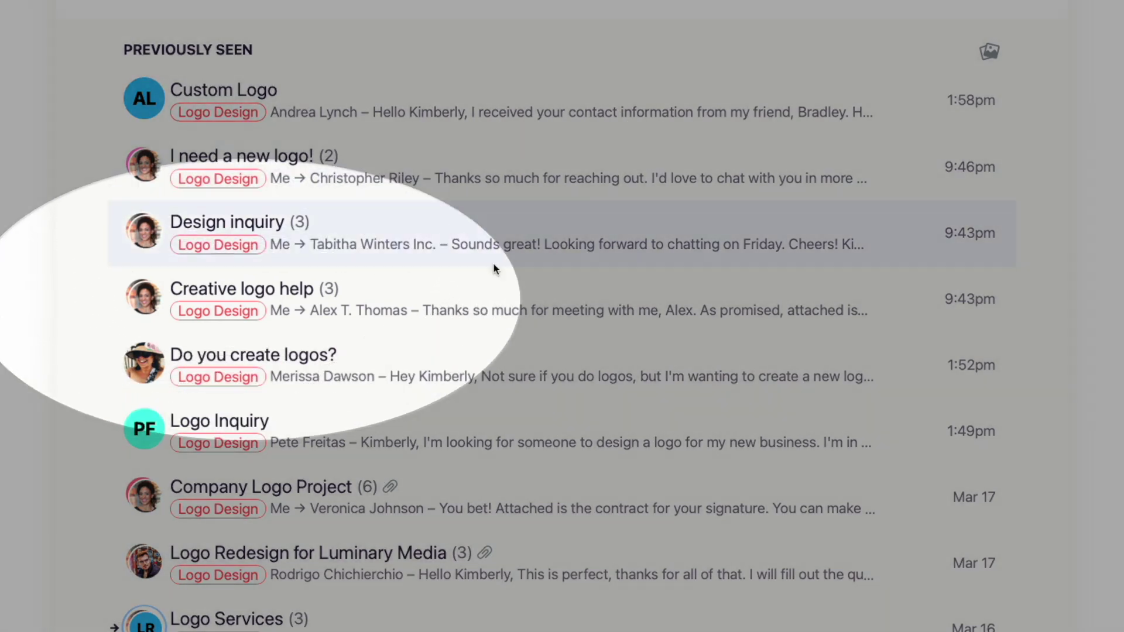
# - Move the Creative logo help thread to the Proposal Sent stage
pyautogui.click(493, 296)
pyautogui.click(619, 137)
pyautogui.click(592, 247)
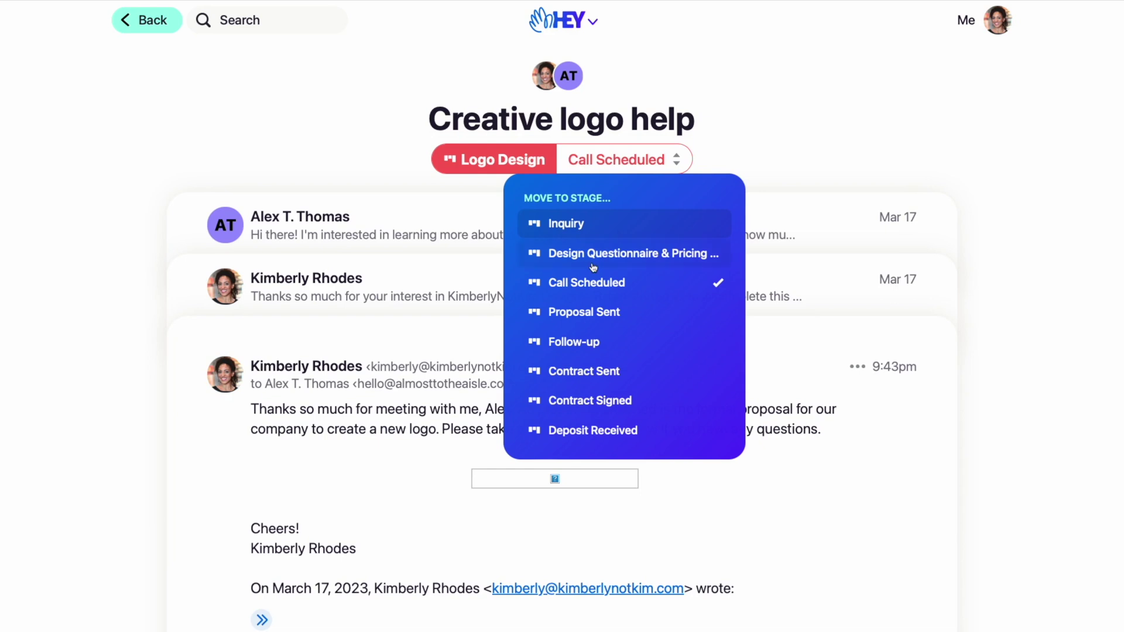
# - On the Logo Design board, move Creative logo help and Logo Services to Follow-up, and Design inquiry to Proposal Sent
pyautogui.click(516, 169)
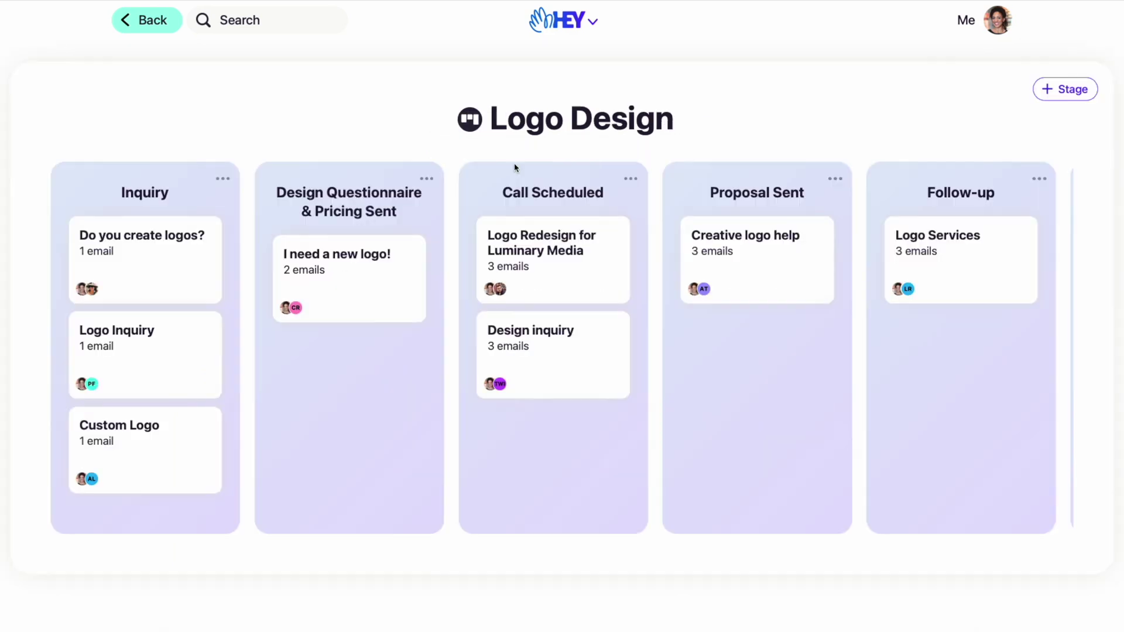
pyautogui.moveTo(713, 254); pyautogui.dragTo(914, 362)
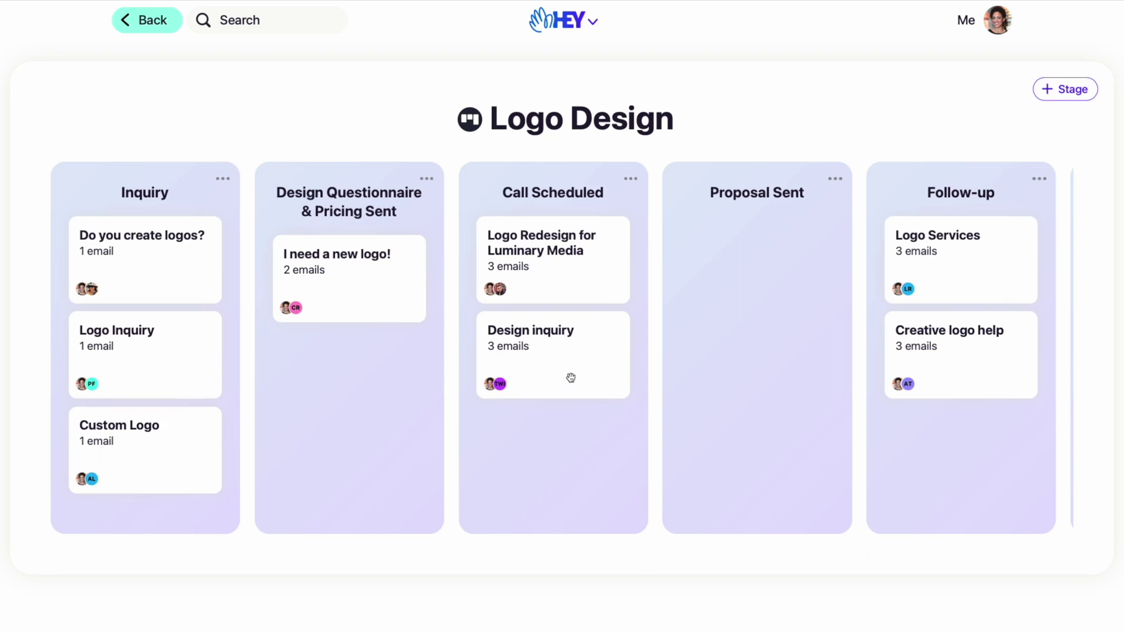
pyautogui.moveTo(574, 381); pyautogui.dragTo(762, 287)
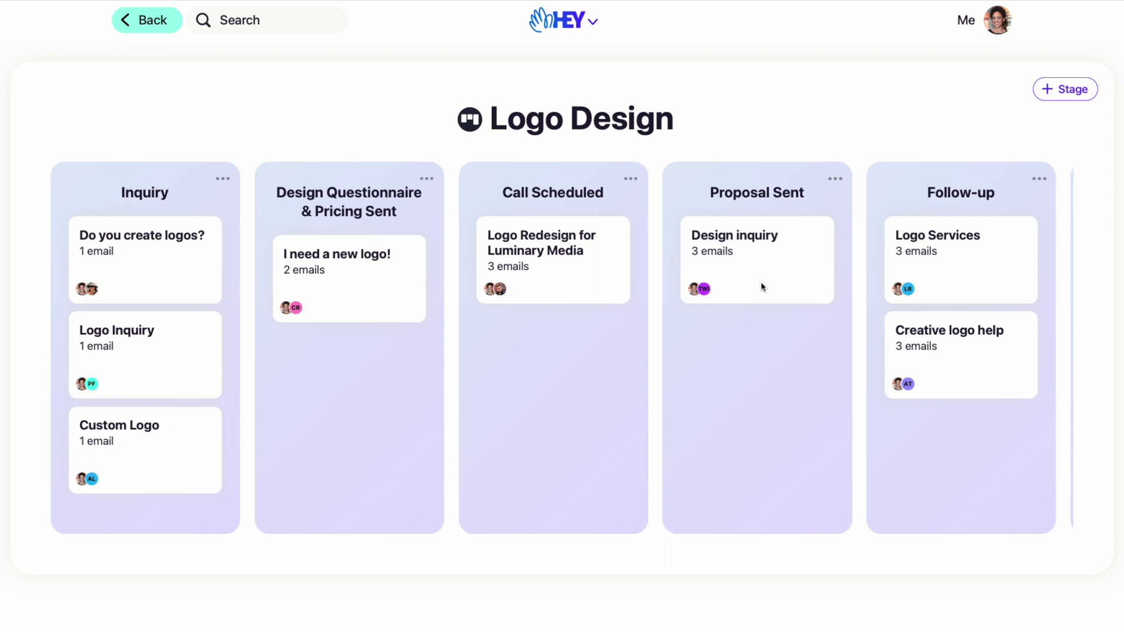
pyautogui.click(557, 263)
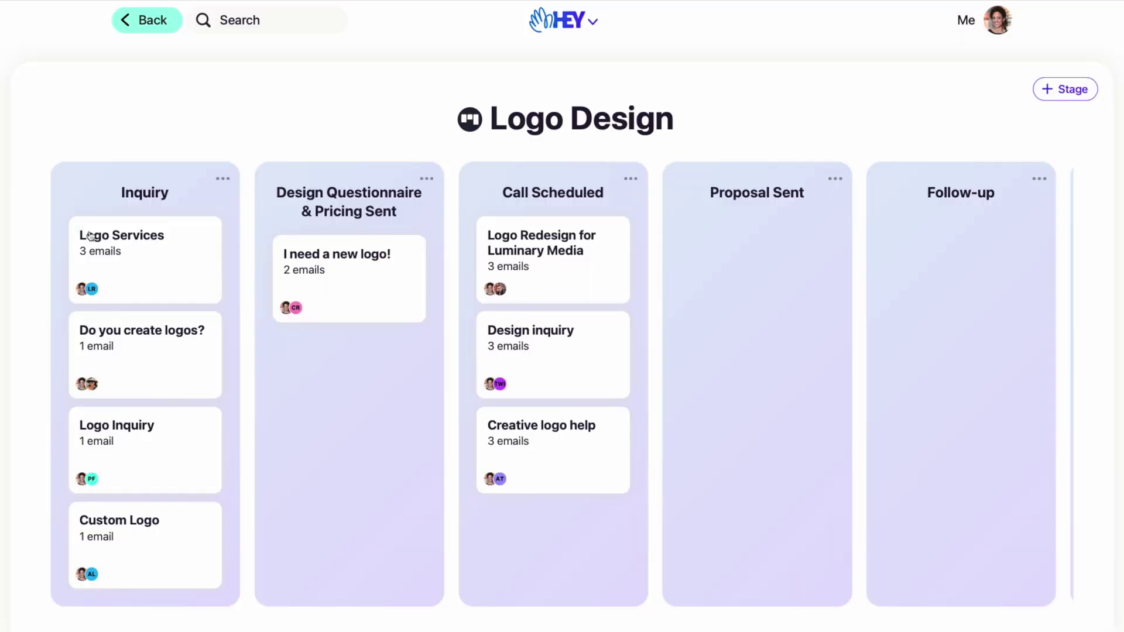
pyautogui.moveTo(92, 240); pyautogui.dragTo(874, 230)
pyautogui.hscroll(10, 875, 231)
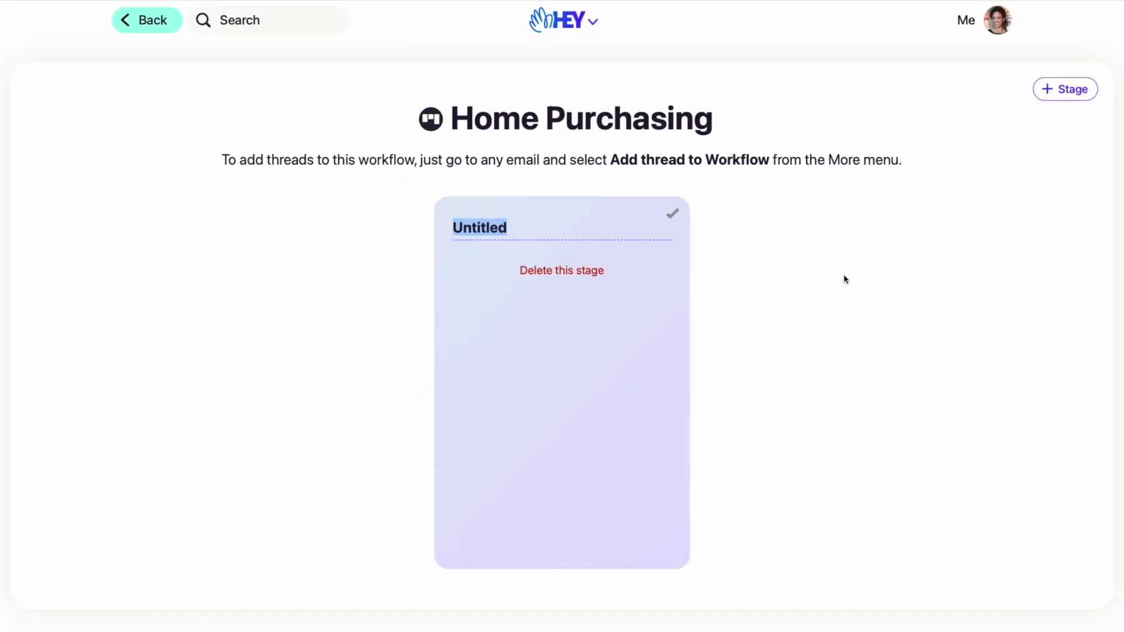
# - Name the Home Purchasing stages House Hunting, Offer & Negotiation, Inspection and Closing
pyautogui.write('House Hunting')
pyautogui.press('Return')
pyautogui.click(1045, 100)
pyautogui.write('Offer & Ne')
pyautogui.press('Return')
pyautogui.click(1080, 88)
pyautogui.write('Inspection')
pyautogui.press('Return')
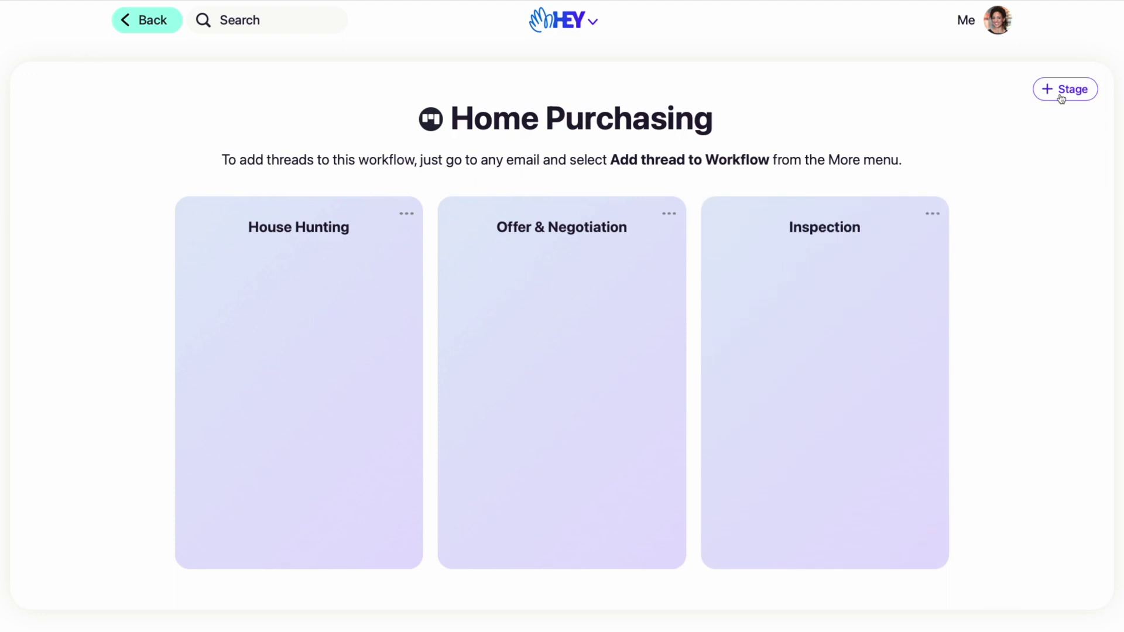
pyautogui.click(1061, 94)
pyautogui.write('Closing')
pyautogui.press('Return')
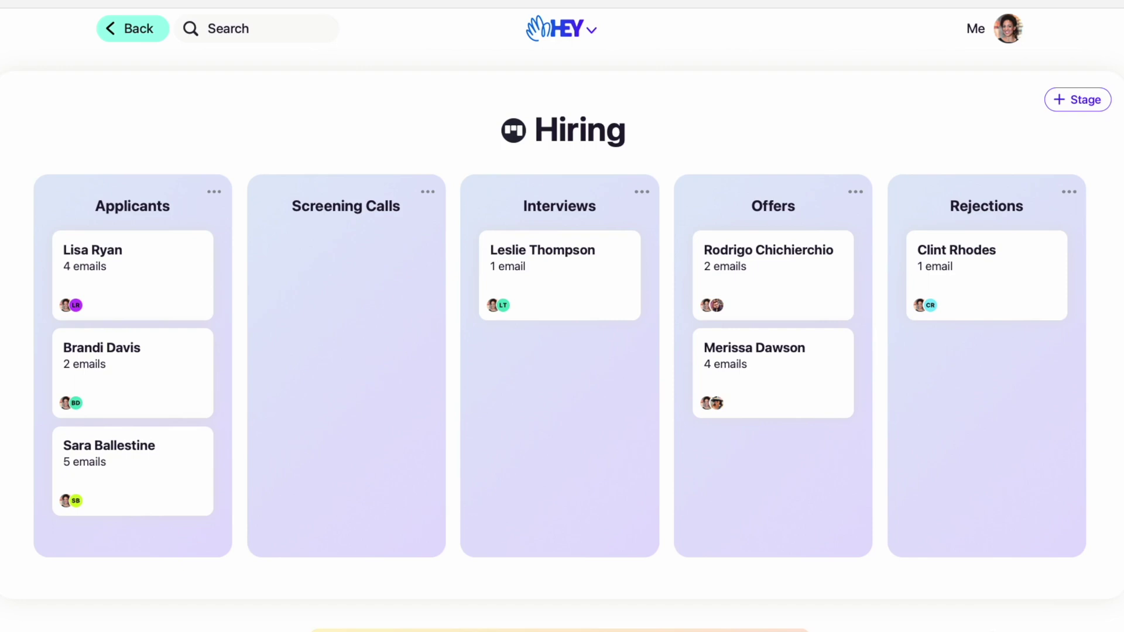
# - Drag an applicant card from Applicants into Screening Calls
pyautogui.moveTo(190, 397); pyautogui.dragTo(366, 330)
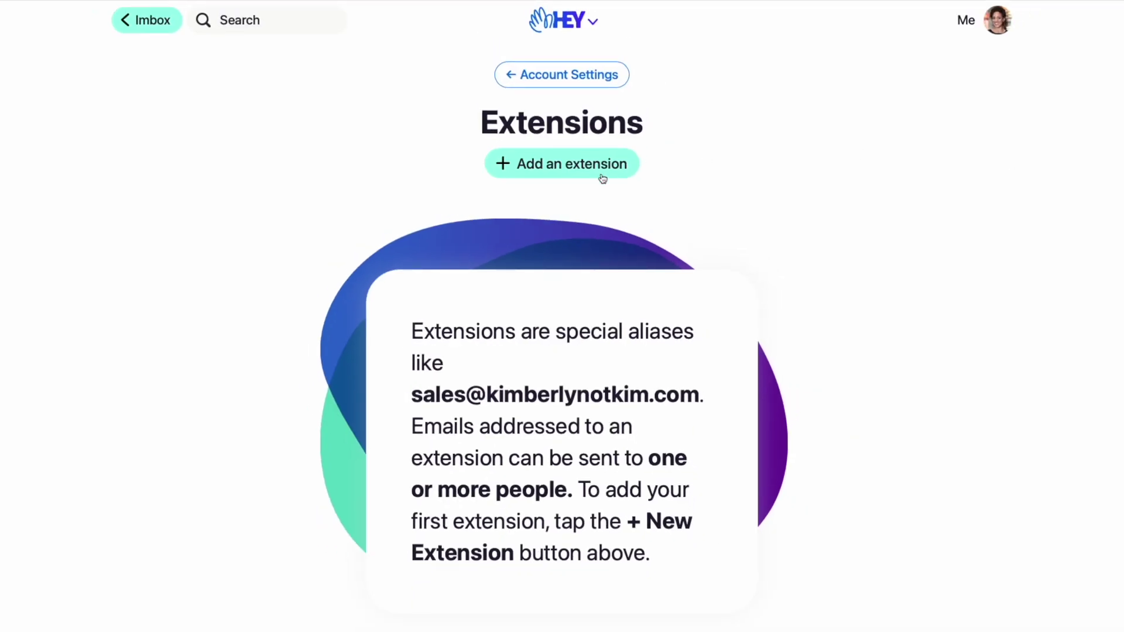
# - Create a 'design' extension that feeds incoming emails into the Logo Design workflow
pyautogui.click(602, 179)
pyautogui.write('design')
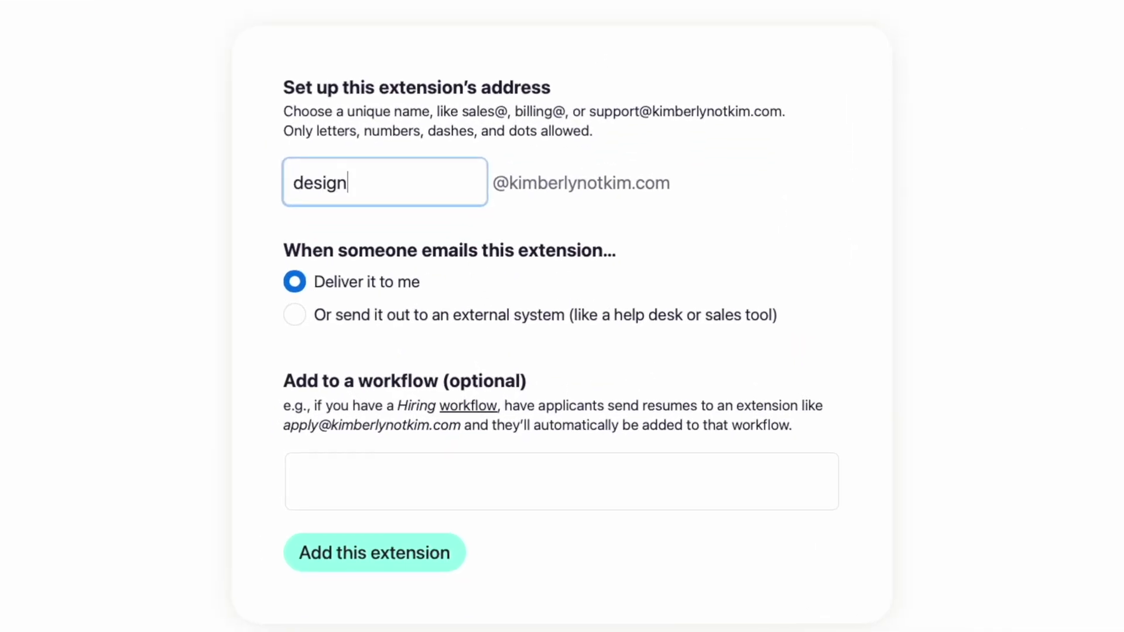
pyautogui.click(327, 464)
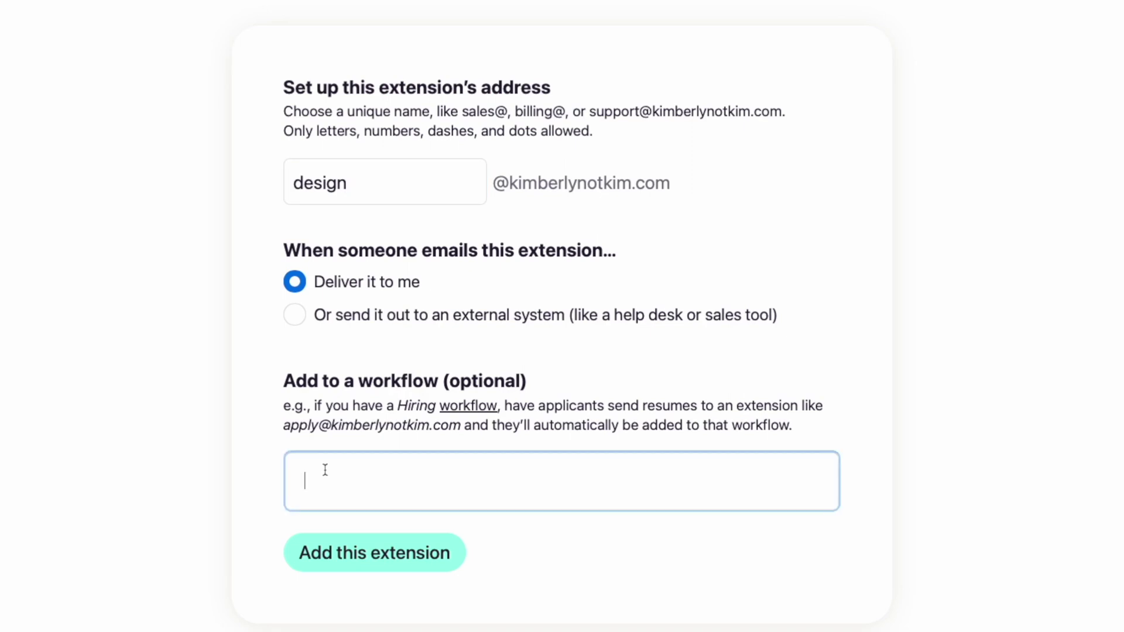
pyautogui.write('lo')
pyautogui.click(320, 535)
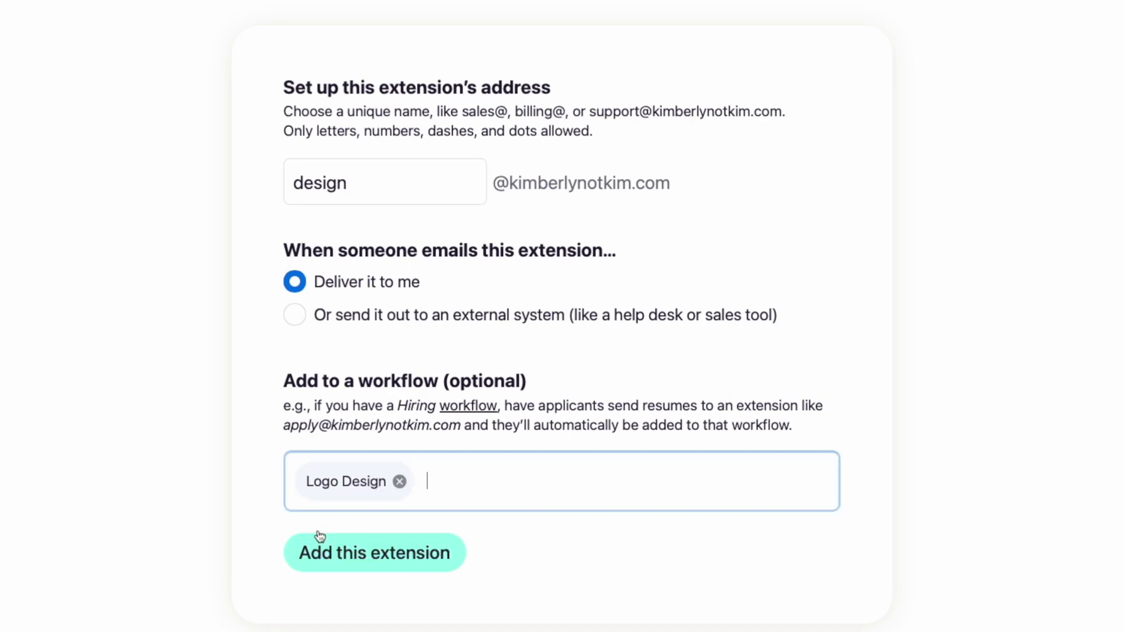
pyautogui.click(330, 556)
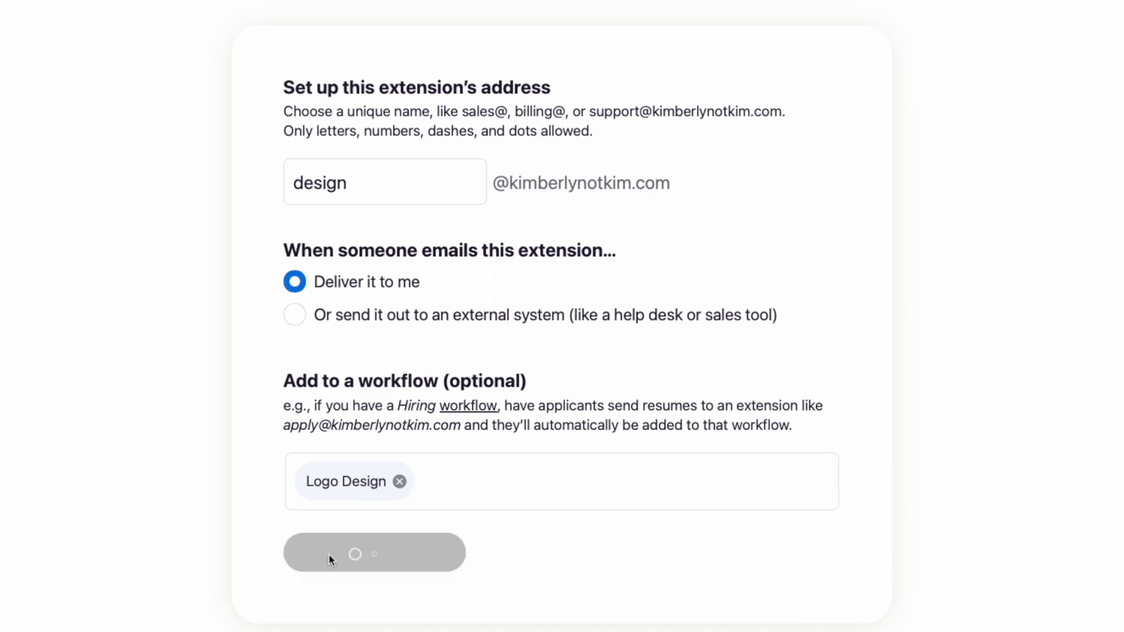